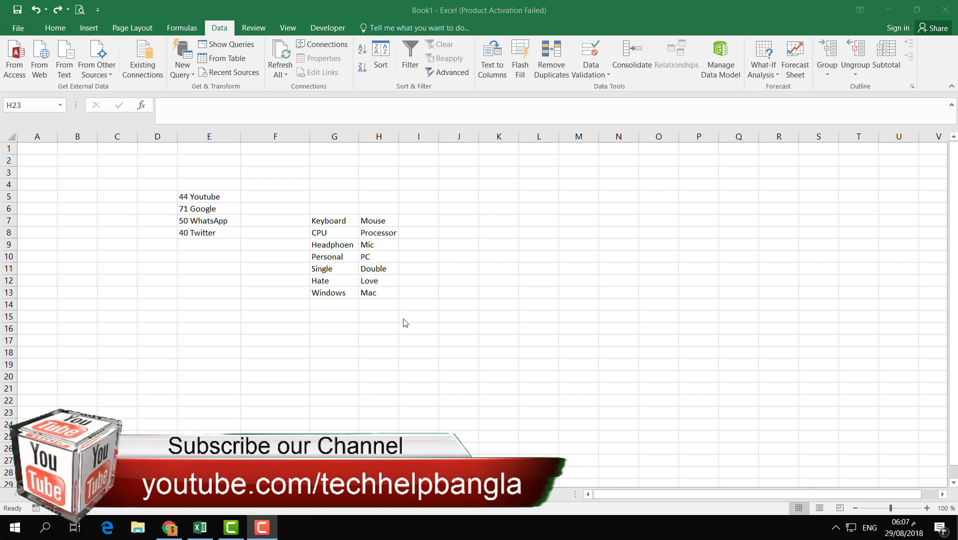
- Check the entries 44 Youtube, 71 Google and 40 Twitter and the Keyboard word pair
{"action": "left_click", "coordinate": [206, 196]}
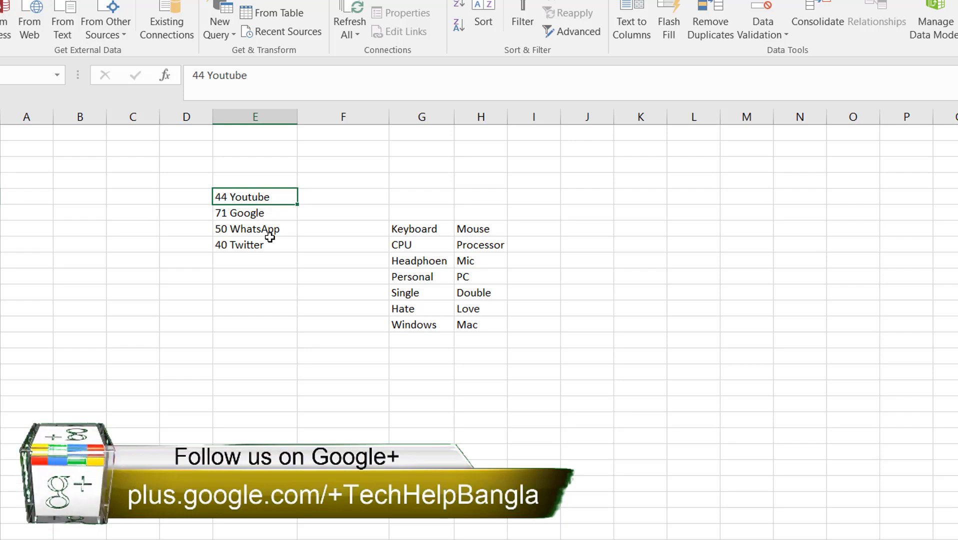
{"action": "left_click", "coordinate": [421, 230]}
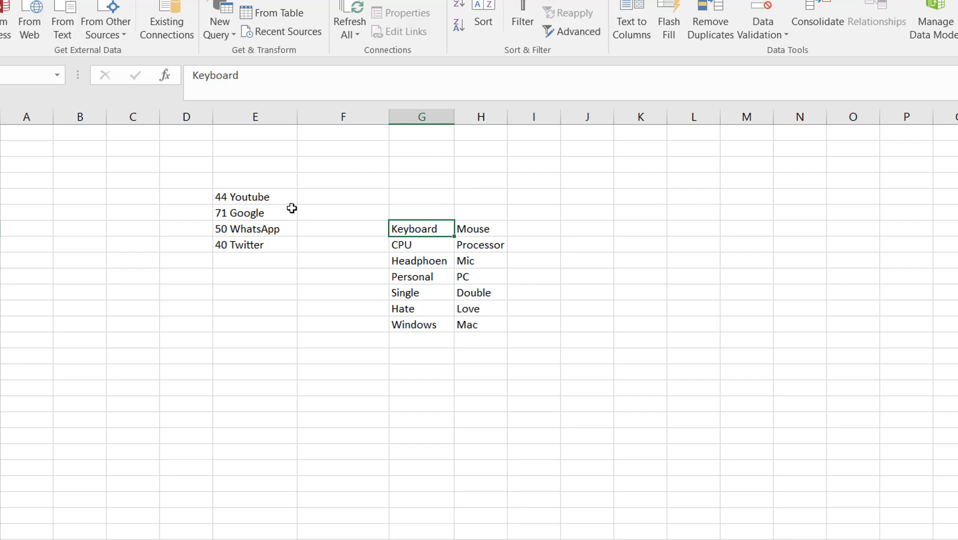
{"action": "left_click", "coordinate": [254, 196]}
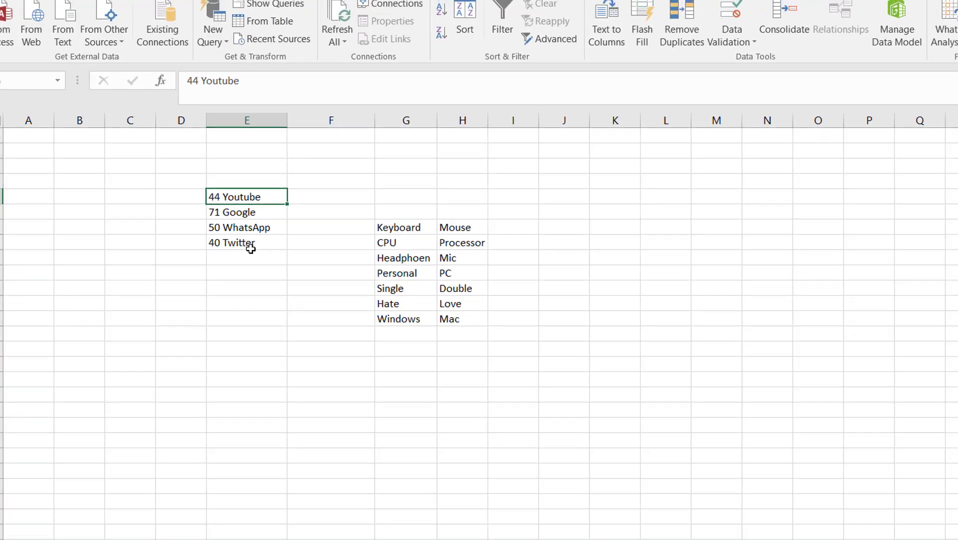
{"action": "left_click", "coordinate": [251, 248]}
{"action": "left_click", "coordinate": [221, 213]}
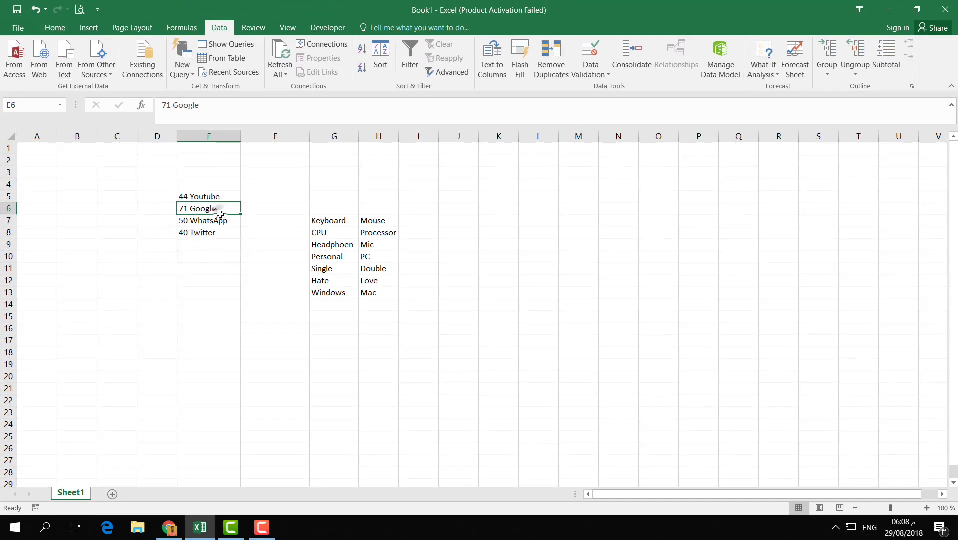
{"action": "left_click", "coordinate": [221, 233]}
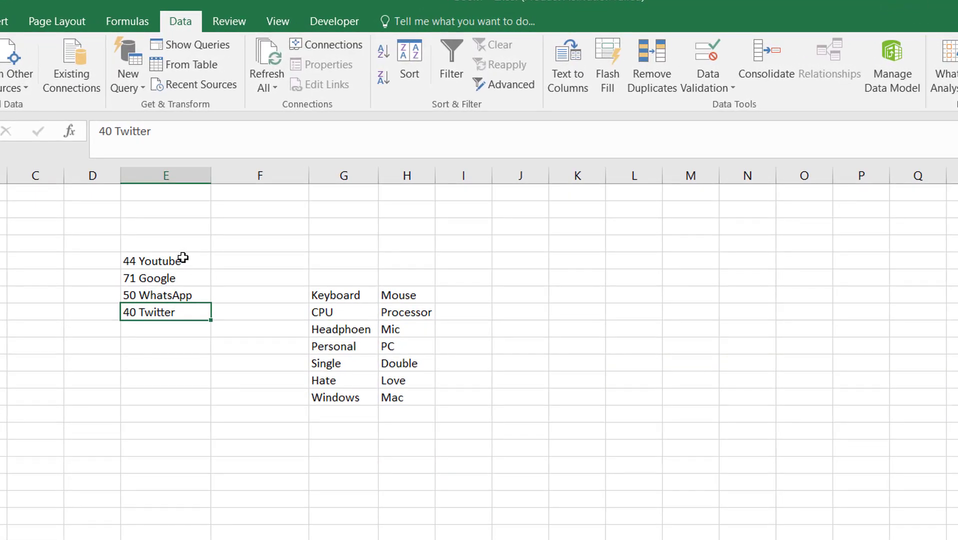
- Select the number-name list E5:E8 with the Data tools showing
{"action": "left_click_drag", "start_coordinate": [183, 258], "coordinate": [165, 312]}
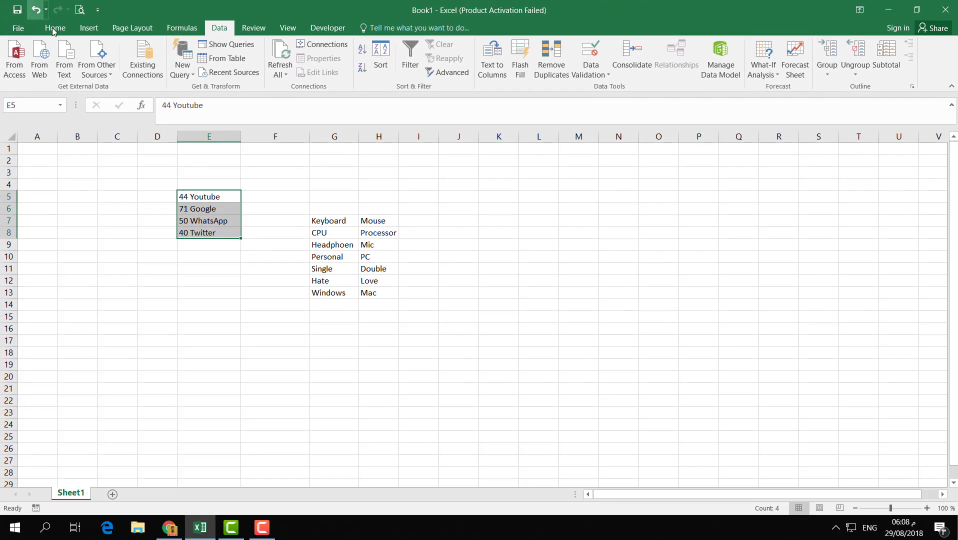
{"action": "left_click", "coordinate": [55, 27]}
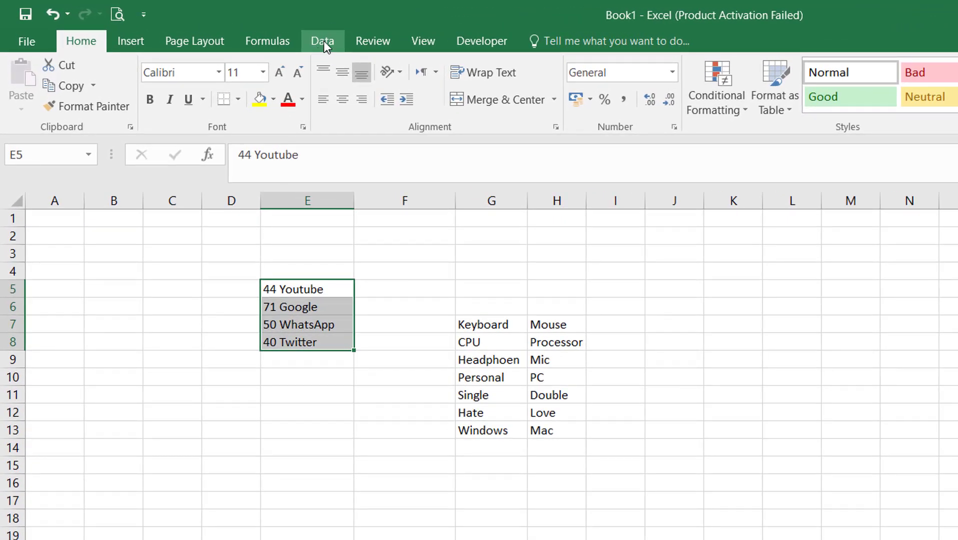
{"action": "left_click", "coordinate": [324, 40]}
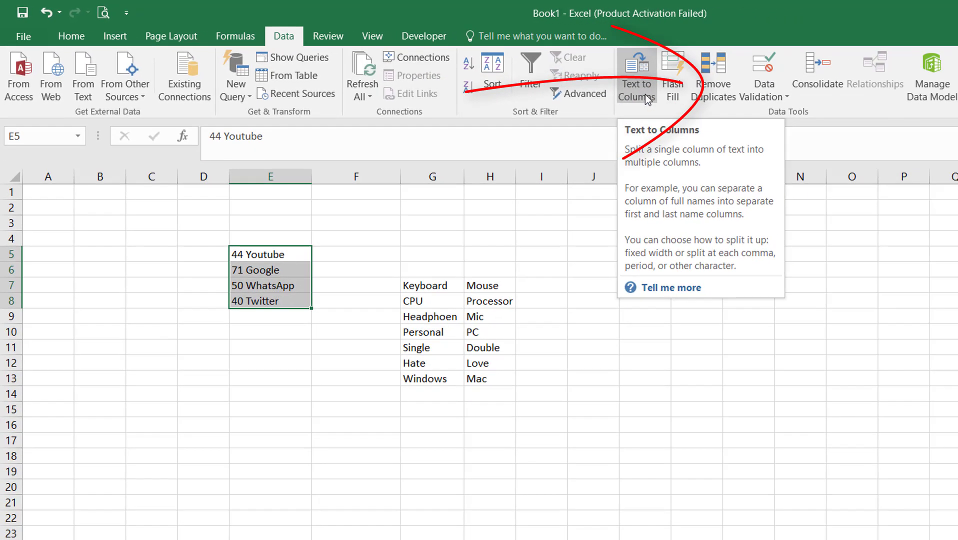
- Split E5:E8 with Text to Columns, fixed width, breaking right after the two-digit numbers
{"action": "left_click", "coordinate": [733, 107]}
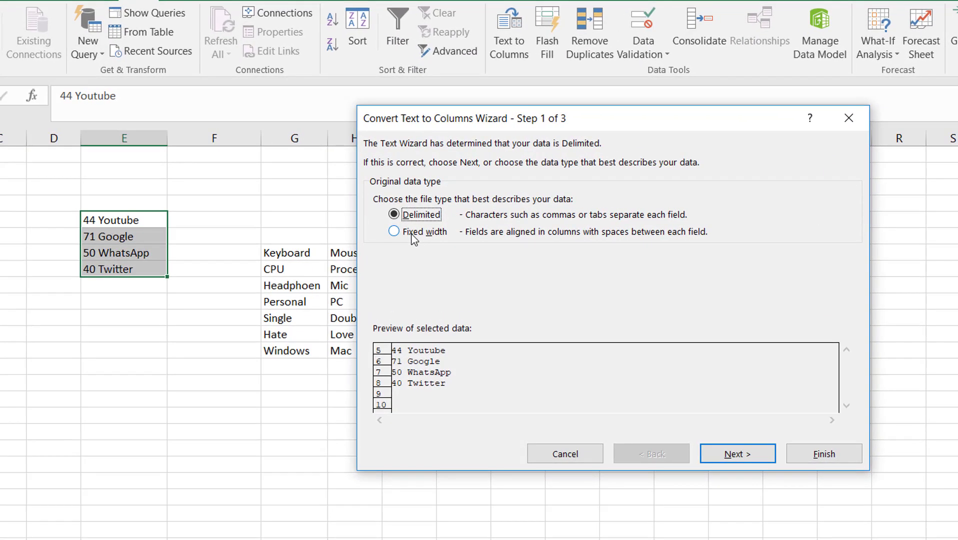
{"action": "left_click", "coordinate": [400, 232]}
{"action": "left_click", "coordinate": [730, 455]}
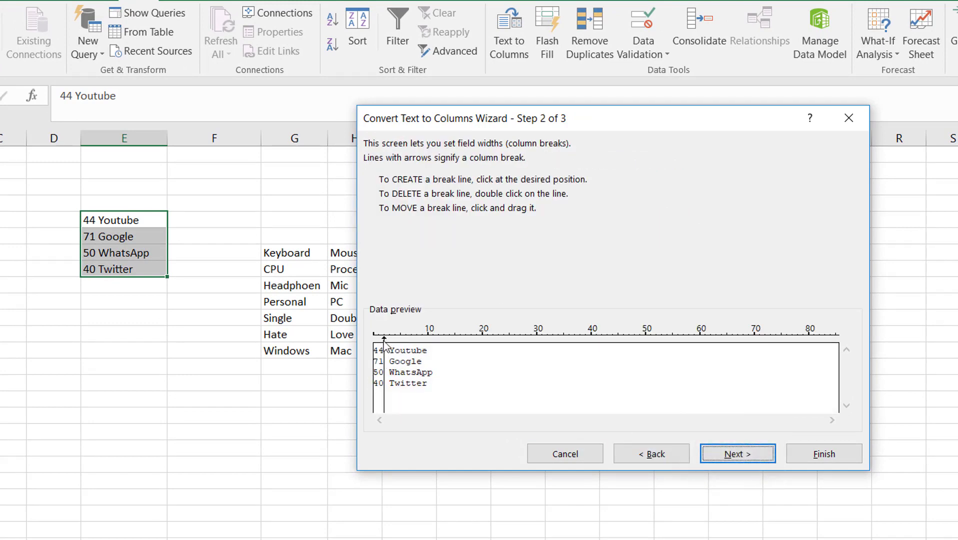
{"action": "left_click_drag", "start_coordinate": [385, 346], "coordinate": [390, 345]}
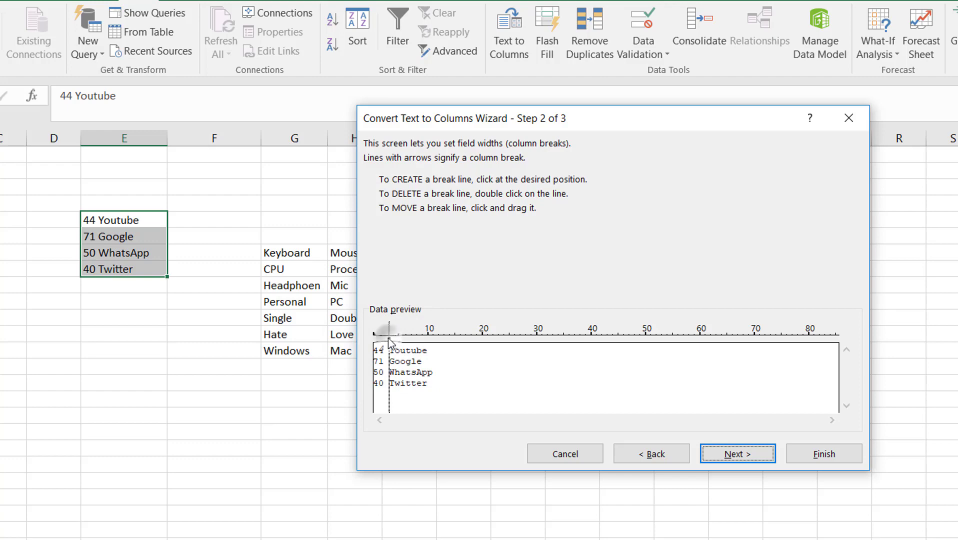
{"action": "mouse_move", "coordinate": [390, 342]}
{"action": "left_mouse_down"}
{"action": "mouse_move", "coordinate": [407, 346]}
{"action": "mouse_move", "coordinate": [390, 342]}
{"action": "left_mouse_up"}
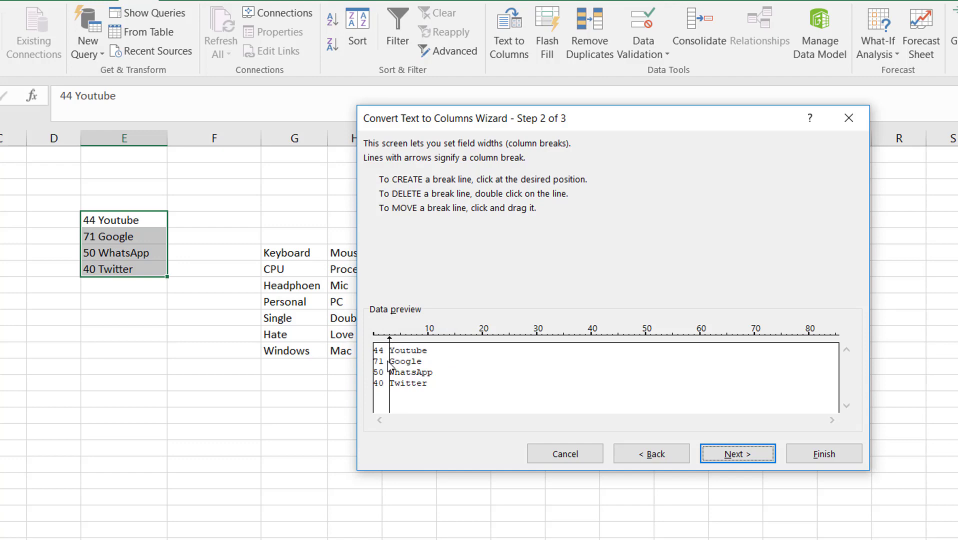
{"action": "left_click", "coordinate": [733, 459]}
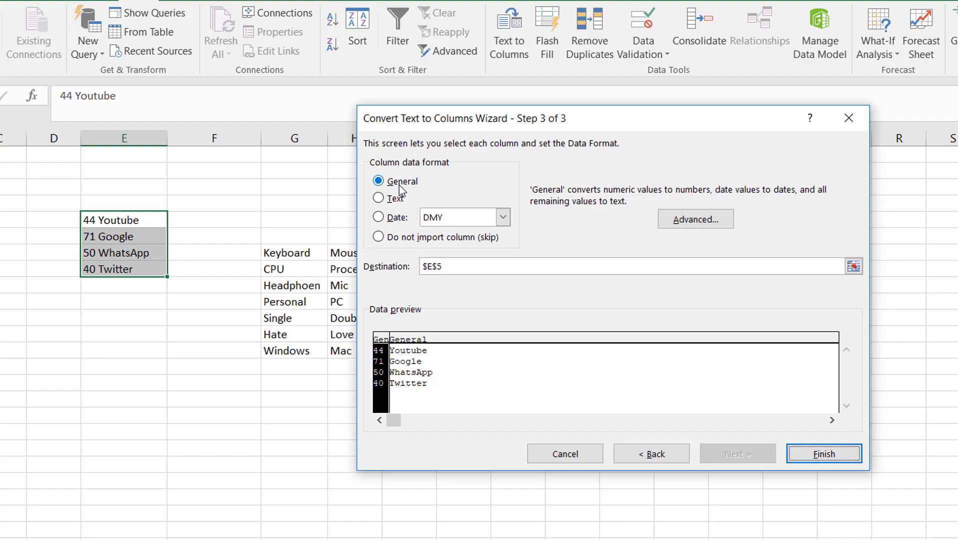
{"action": "left_click", "coordinate": [815, 457]}
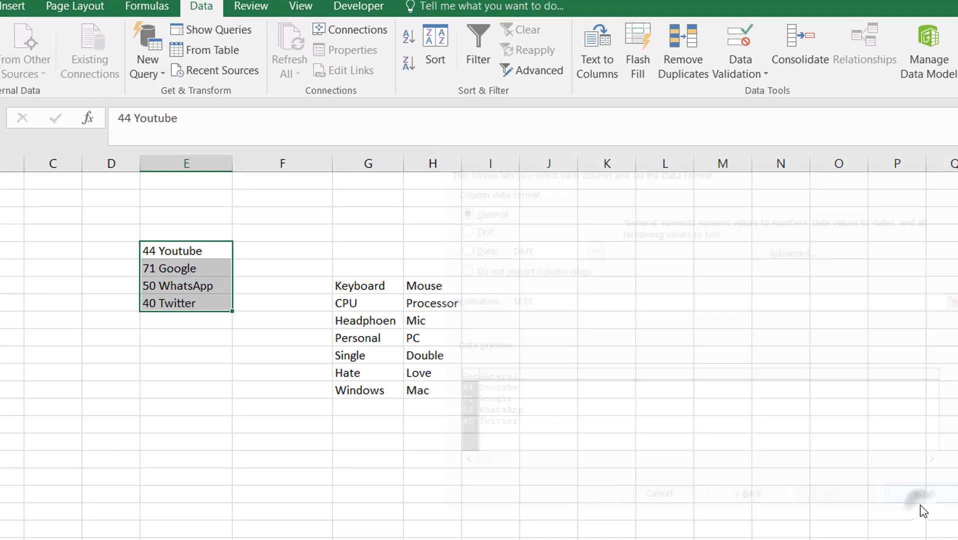
{"action": "left_click", "coordinate": [280, 426]}
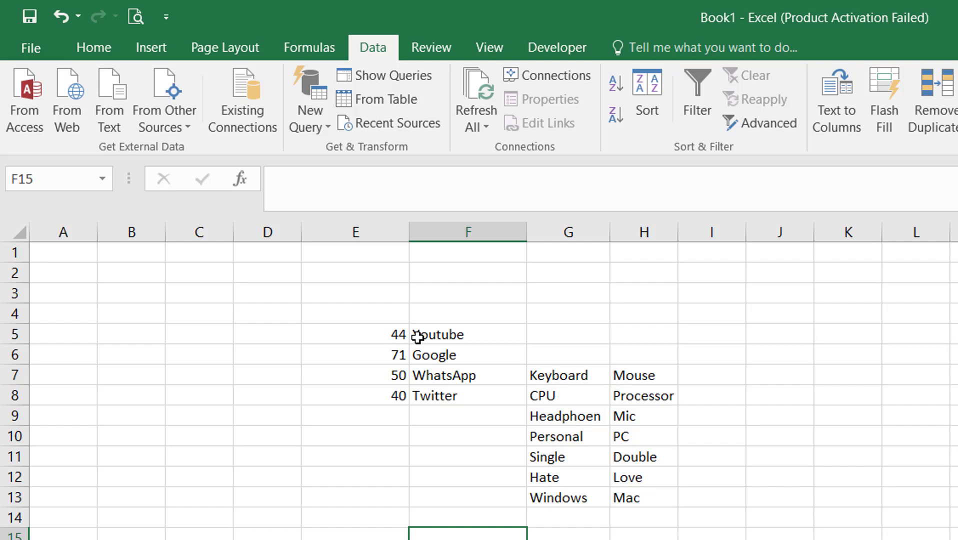
{"action": "left_click_drag", "start_coordinate": [395, 336], "coordinate": [383, 395]}
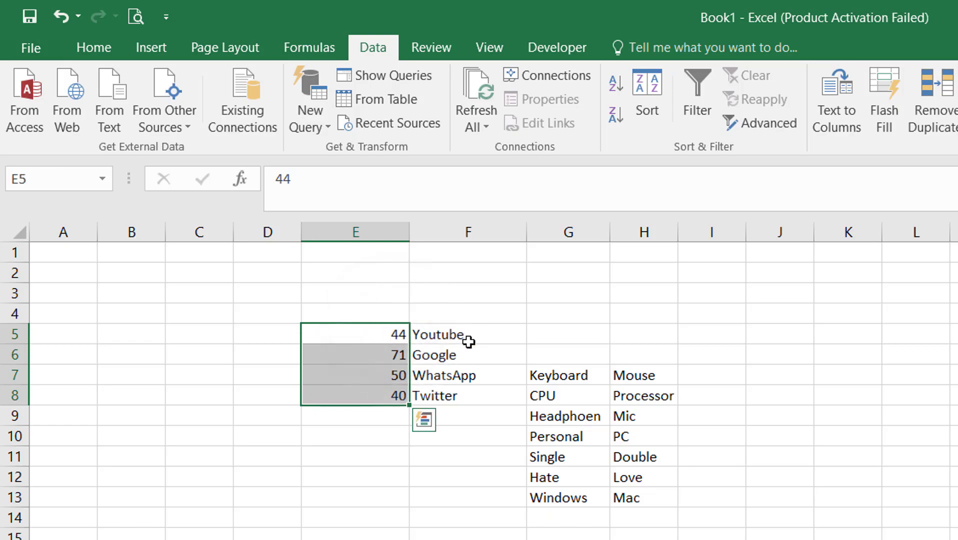
{"action": "mouse_move", "coordinate": [468, 341]}
{"action": "left_mouse_down"}
{"action": "mouse_move", "coordinate": [443, 336]}
{"action": "mouse_move", "coordinate": [460, 395]}
{"action": "left_mouse_up"}
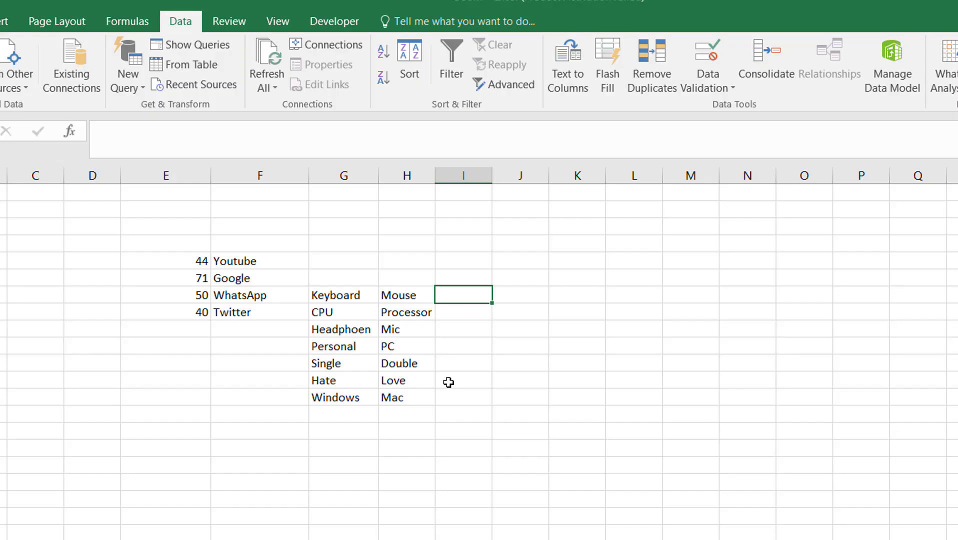
{"action": "left_click", "coordinate": [349, 297]}
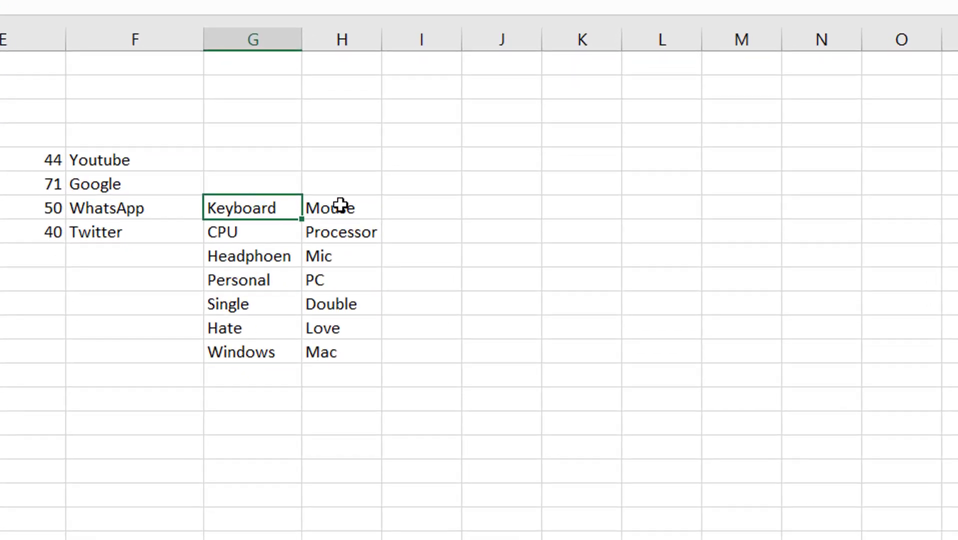
{"action": "left_click", "coordinate": [417, 210]}
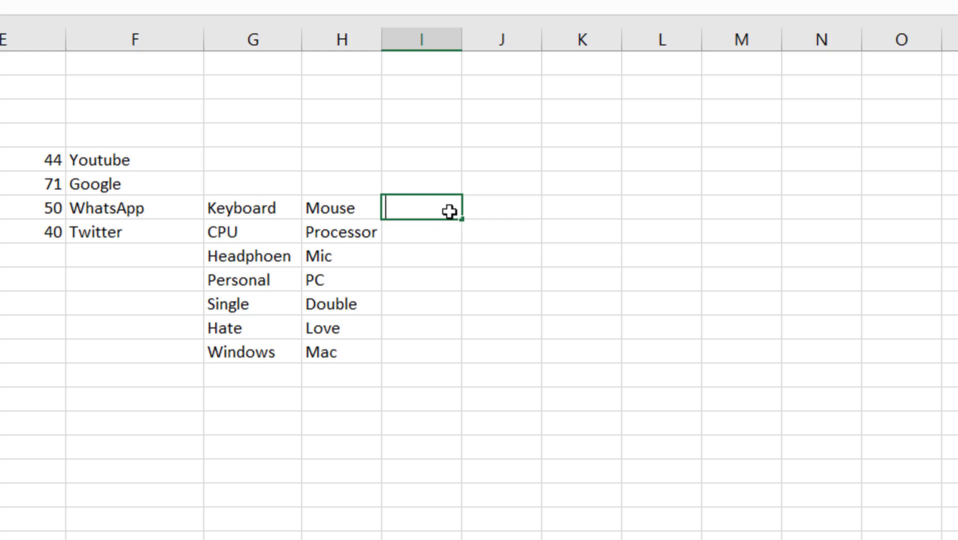
- Enter =G7&" "&H7 in I7 to show 'Keyboard Mouse', and widen column I to fit
{"action": "type", "text": "="}
{"action": "left_click", "coordinate": [249, 207]}
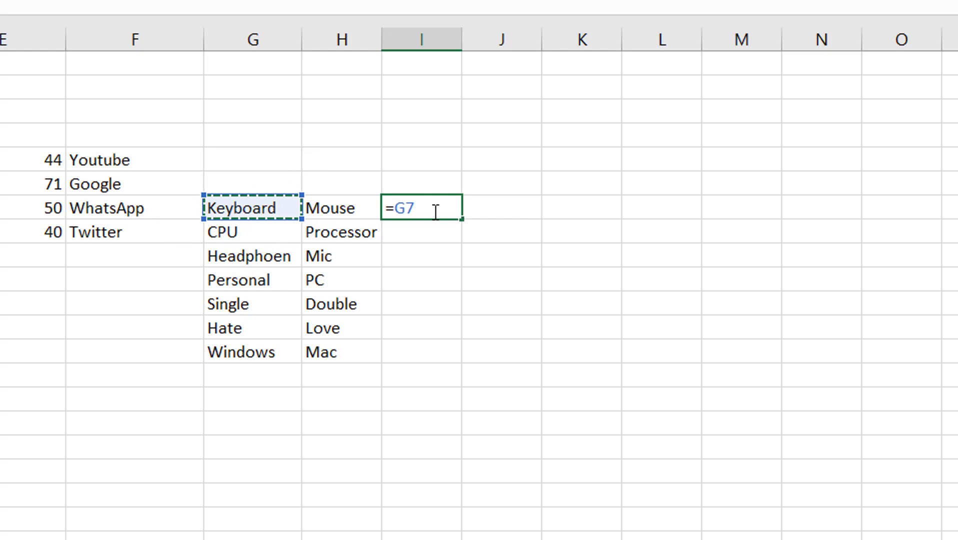
{"action": "type", "text": "&"}
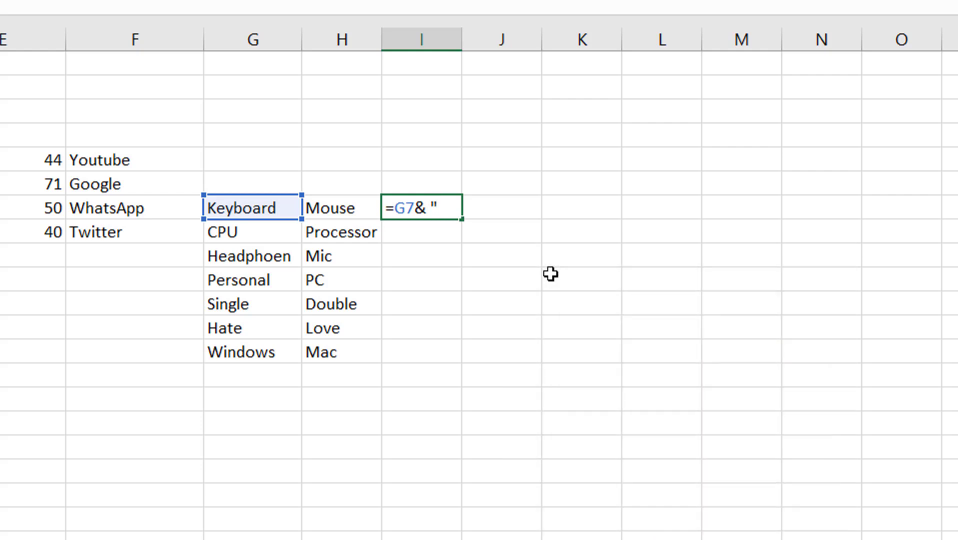
{"action": "type", "text": "\""}
{"action": "type", "text": "&"}
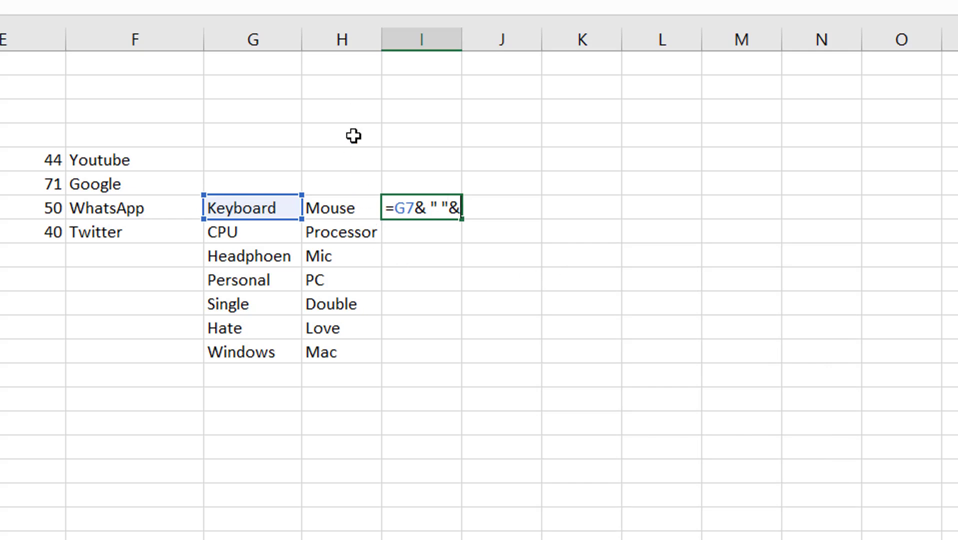
{"action": "left_click", "coordinate": [345, 209]}
{"action": "key", "text": "Return"}
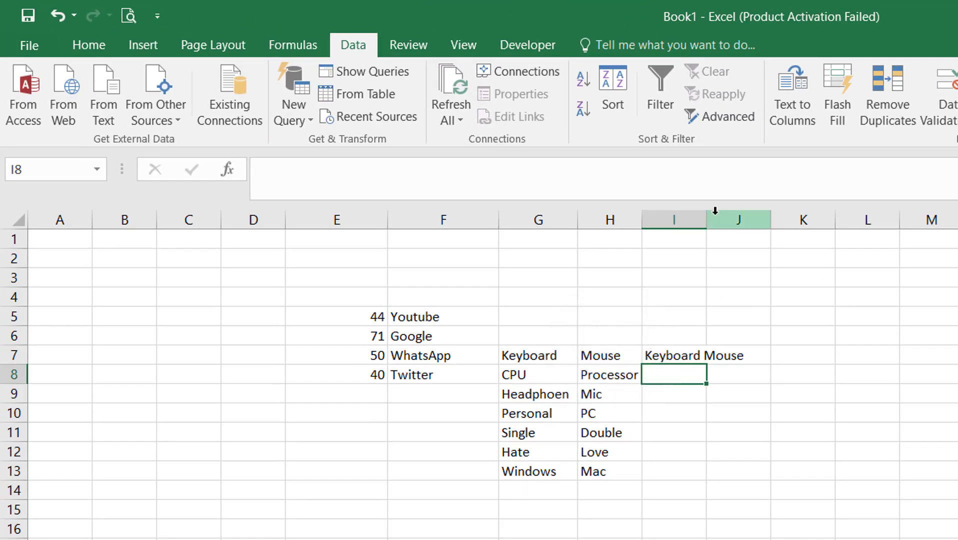
{"action": "left_click_drag", "start_coordinate": [705, 216], "coordinate": [773, 217]}
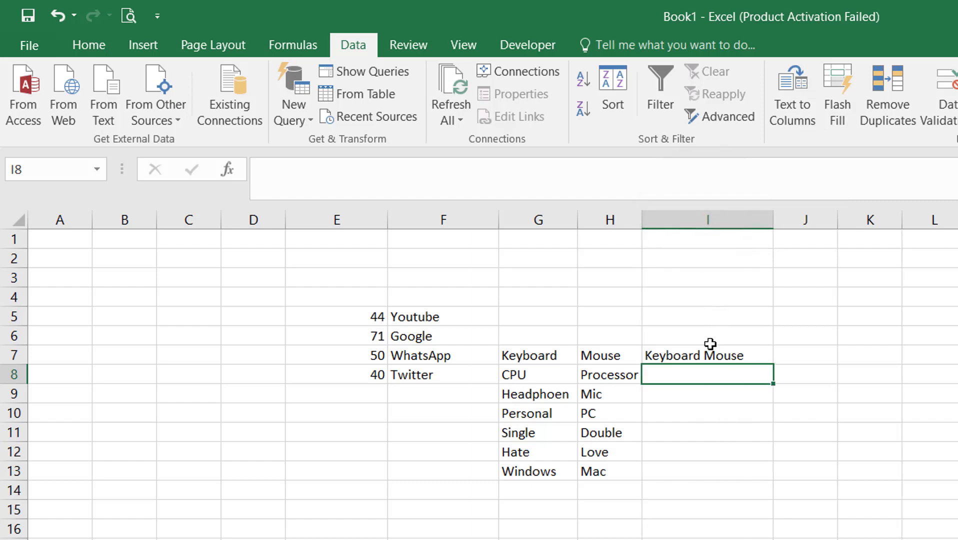
- Enter =G8&" "&H8 in I8 so it shows 'CPU Processor'
{"action": "left_click", "coordinate": [702, 359]}
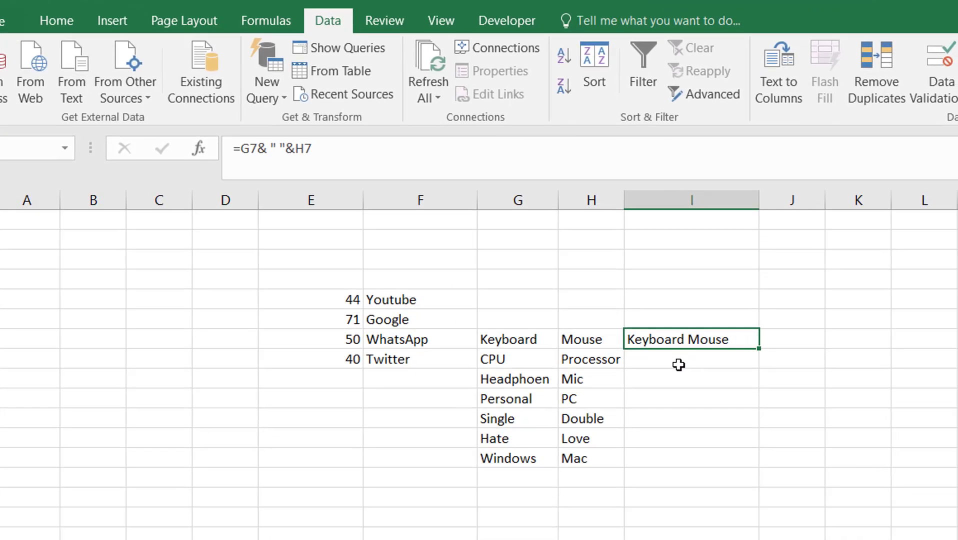
{"action": "left_click", "coordinate": [694, 381]}
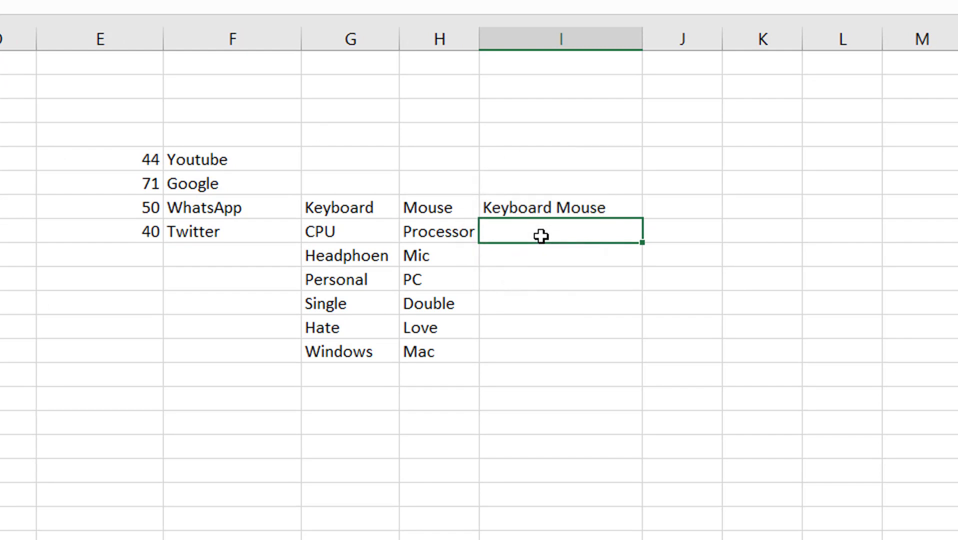
{"action": "type", "text": "="}
{"action": "left_click", "coordinate": [342, 233]}
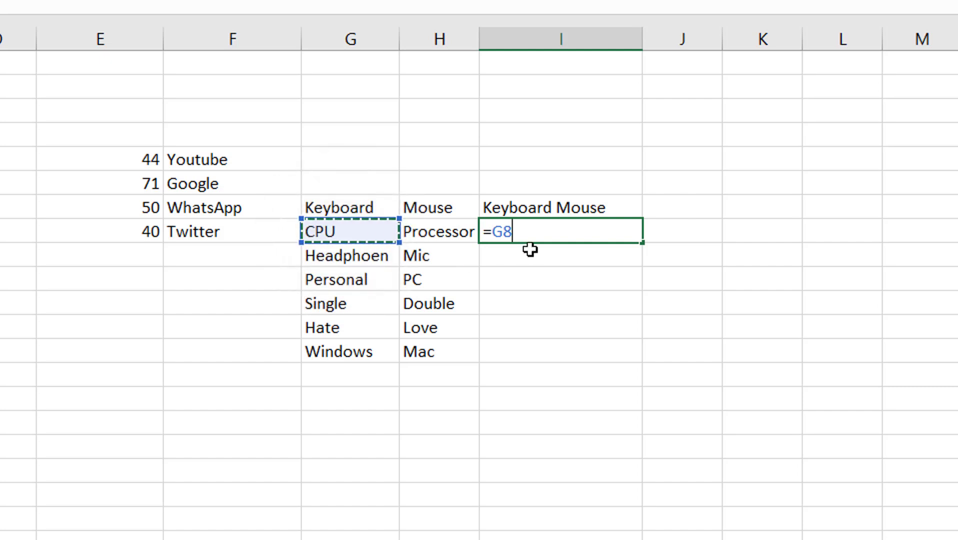
{"action": "type", "text": "&"}
{"action": "type", "text": " \""}
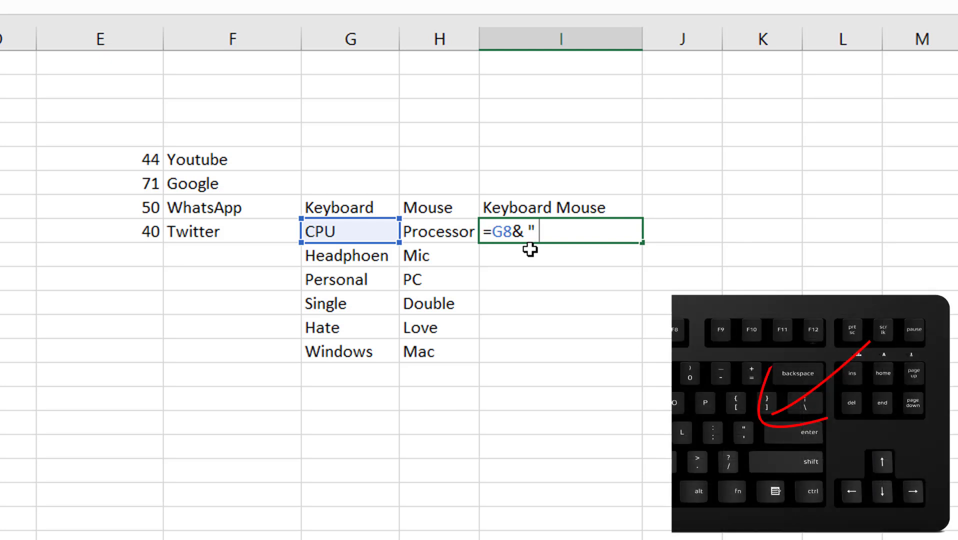
{"action": "type", "text": " \""}
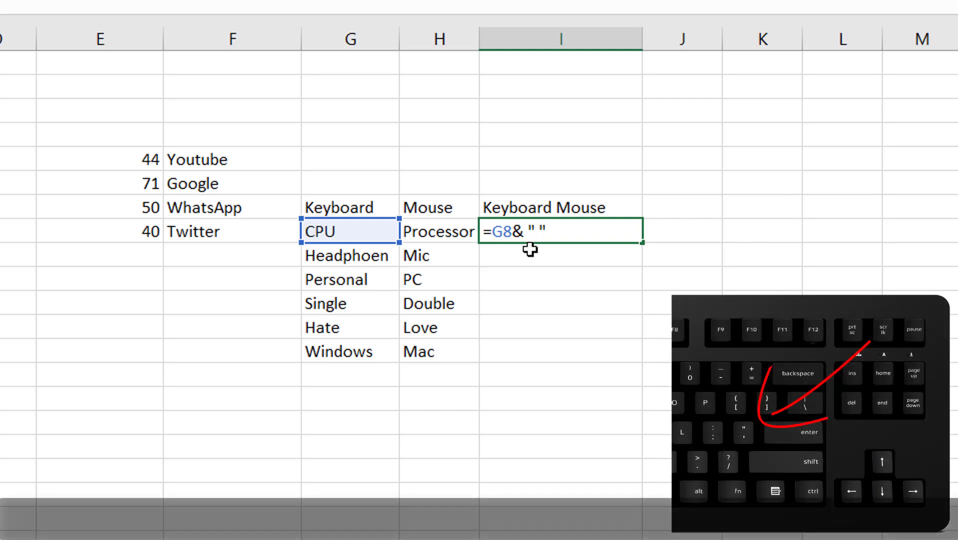
{"action": "type", "text": "&"}
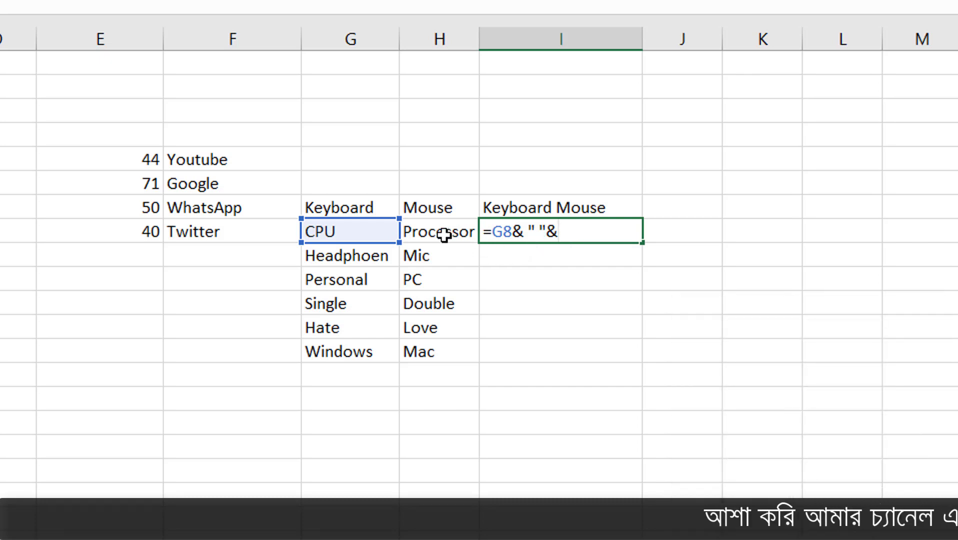
{"action": "left_click", "coordinate": [444, 235]}
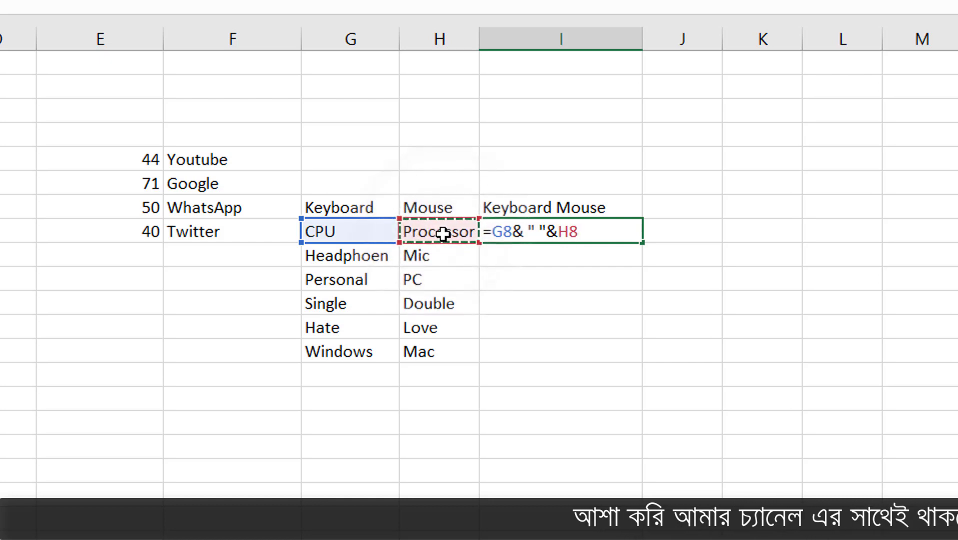
{"action": "key", "text": "Return"}
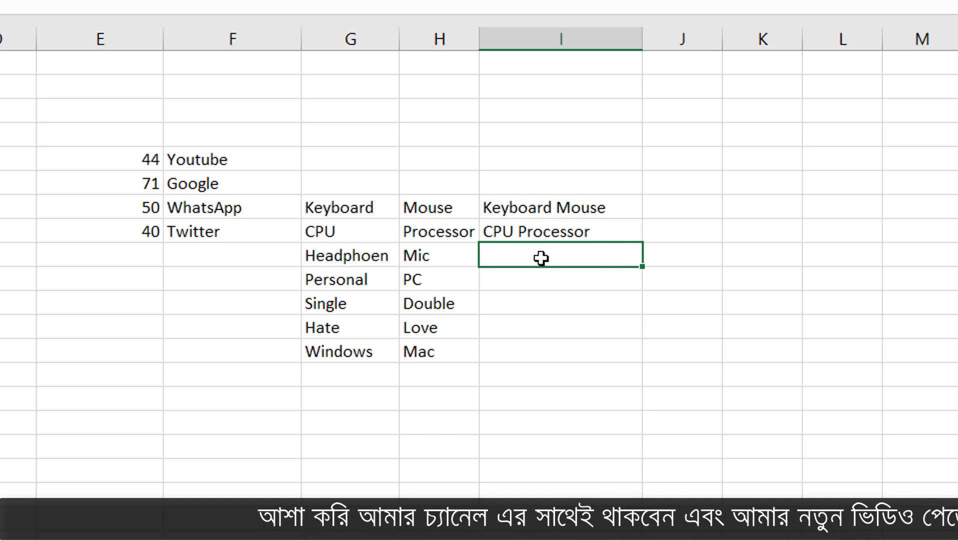
{"action": "left_click", "coordinate": [550, 231]}
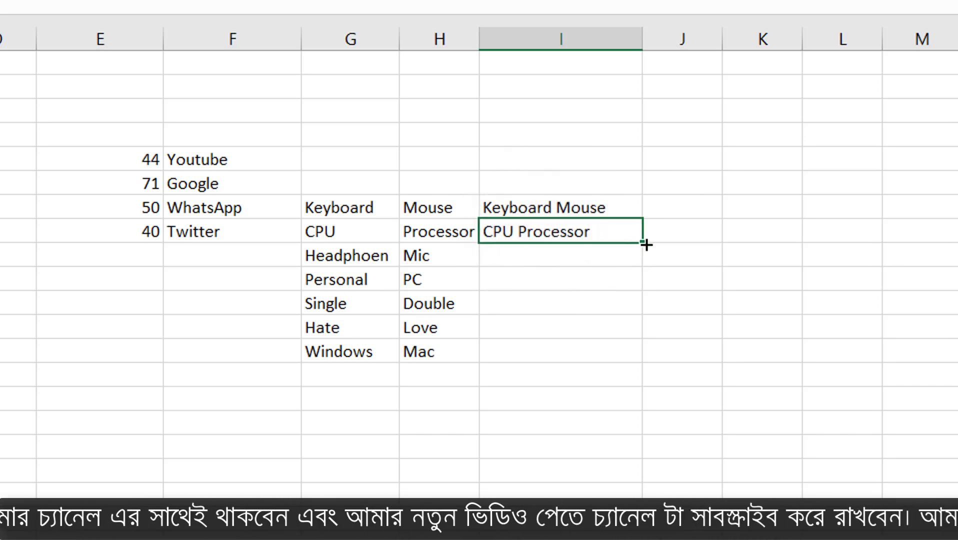
- Fill the I8 joining formula down to I13 to combine the remaining pairs
{"action": "left_click_drag", "start_coordinate": [644, 244], "coordinate": [643, 360]}
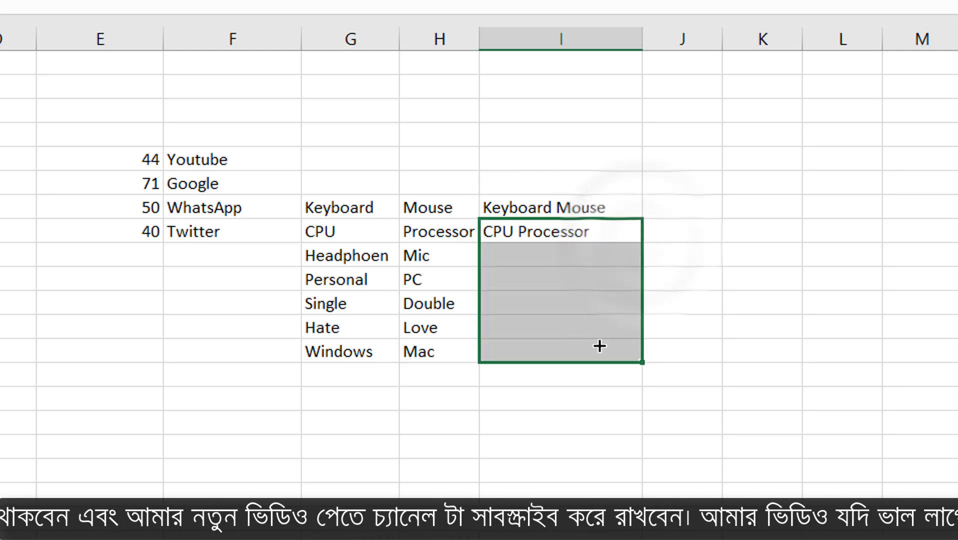